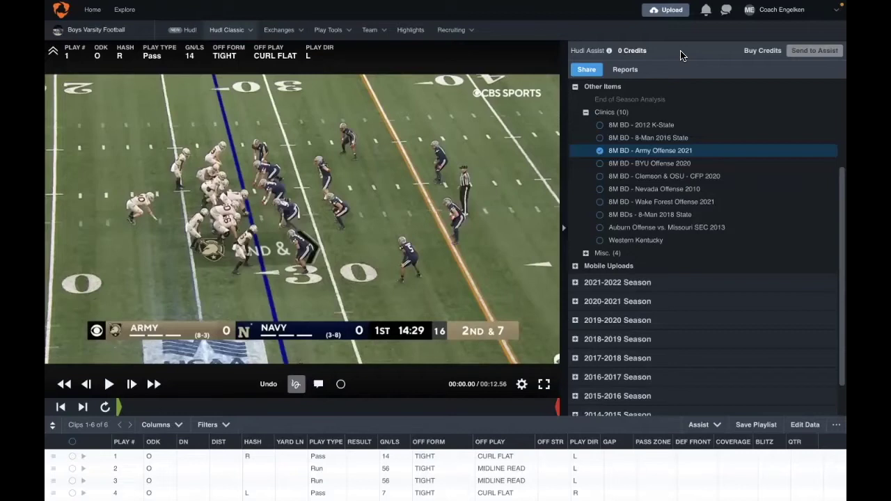
- Open the custom report setup, examine the available breakdown columns, and close it without creating a report
{"action": "scroll", "coordinate": [389, 473], "scroll_direction": "down", "scroll_amount": 2}
{"action": "scroll", "coordinate": [446, 473], "scroll_direction": "up", "scroll_amount": 2}
{"action": "mouse_move", "coordinate": [390, 442]}
{"action": "left_click", "coordinate": [639, 71]}
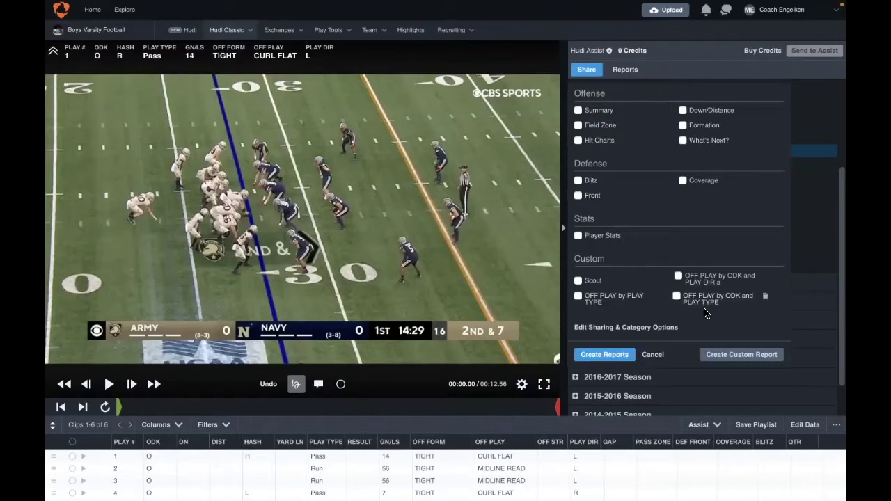
{"action": "left_click", "coordinate": [738, 362]}
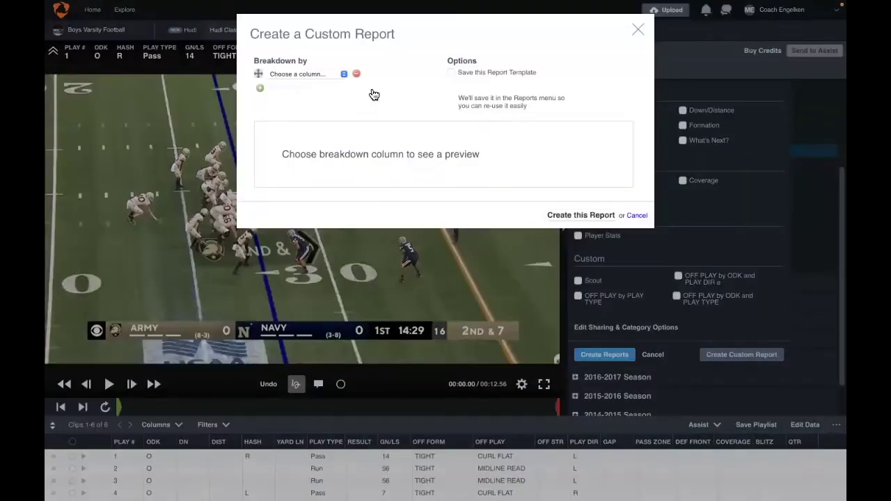
{"action": "left_click", "coordinate": [323, 75]}
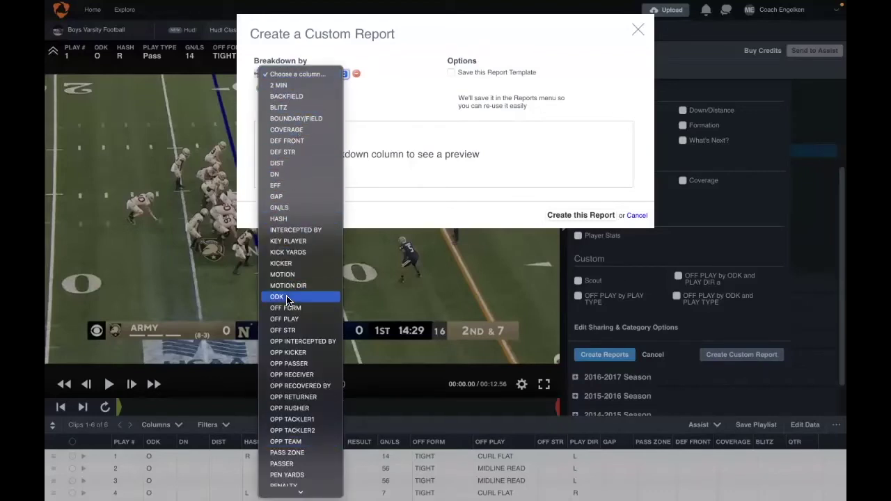
{"action": "left_click", "coordinate": [413, 101]}
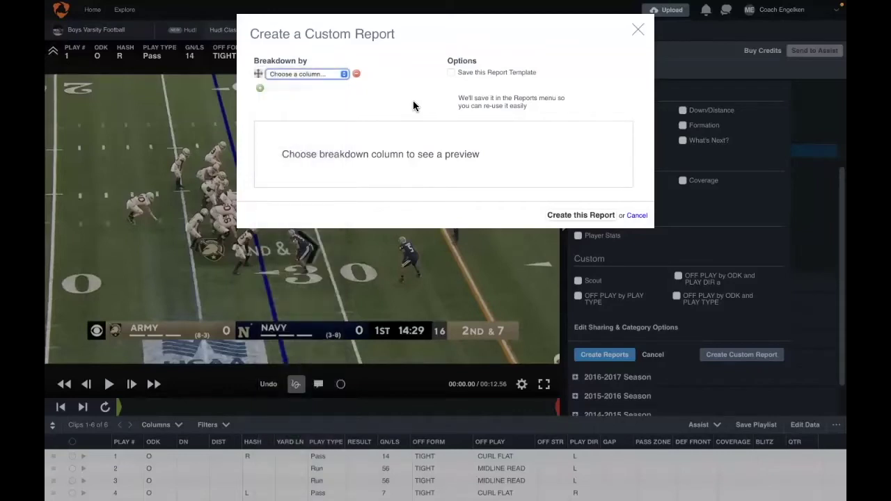
{"action": "left_click", "coordinate": [641, 35]}
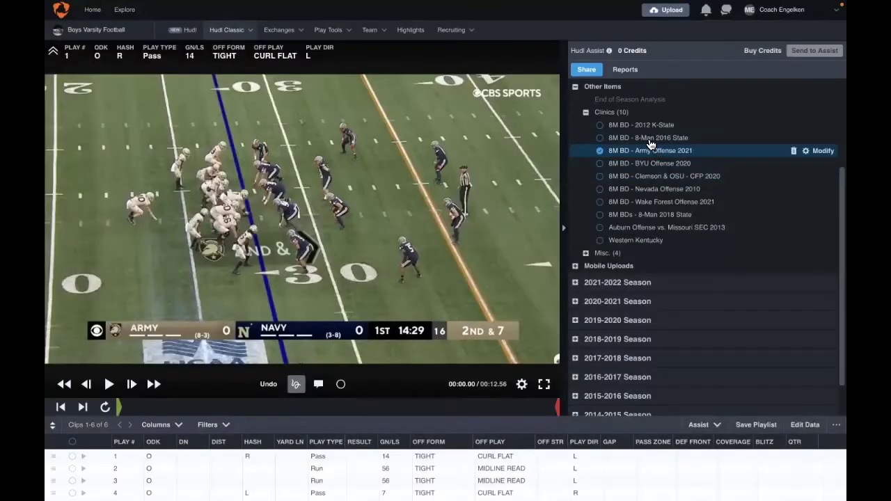
- Generate the custom report OFF PLAY by ODK and PLAY DIR a for the selected Army Offense playlist and open it
{"action": "left_click", "coordinate": [624, 70]}
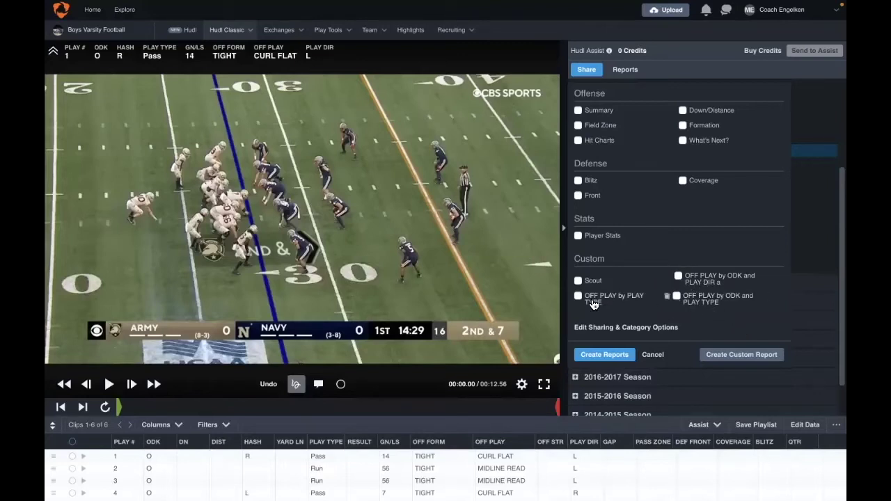
{"action": "left_click", "coordinate": [692, 282]}
{"action": "left_click", "coordinate": [604, 354]}
{"action": "left_click", "coordinate": [649, 255]}
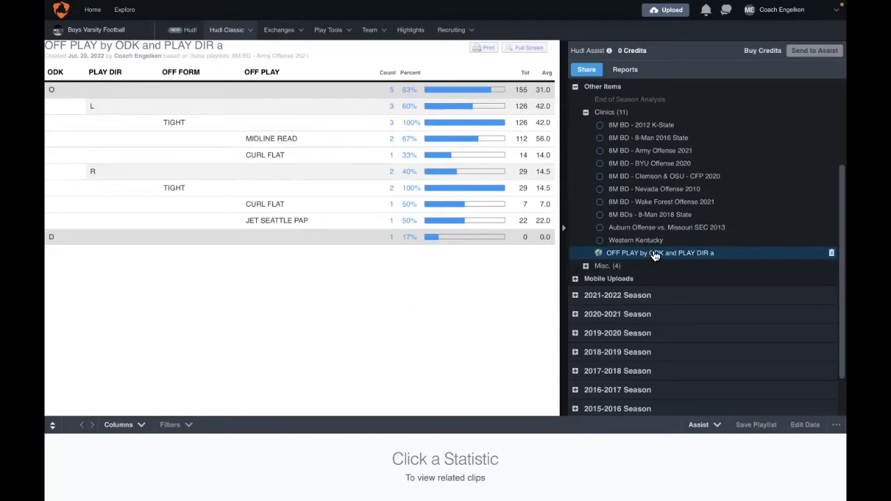
- Delete the OFF PLAY by ODK and PLAY DIR a report and reopen the 8M BD - Army Offense 2021 playlist
{"action": "left_click", "coordinate": [832, 253]}
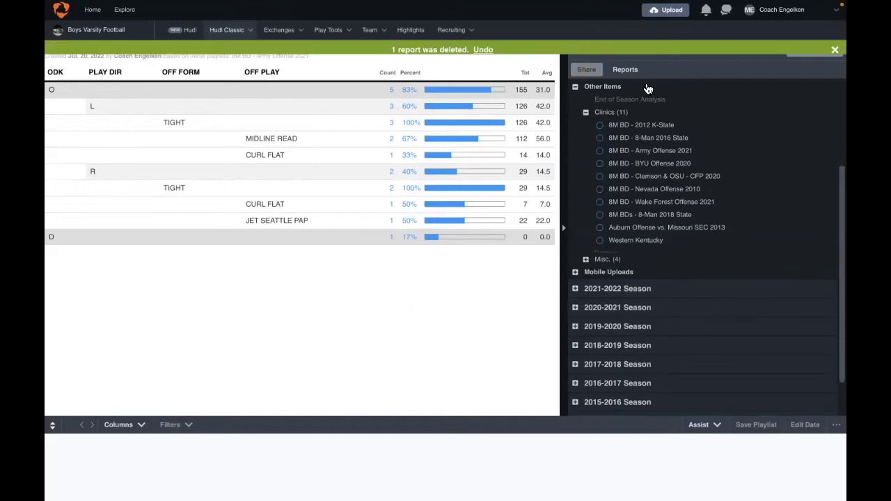
{"action": "left_click", "coordinate": [665, 152]}
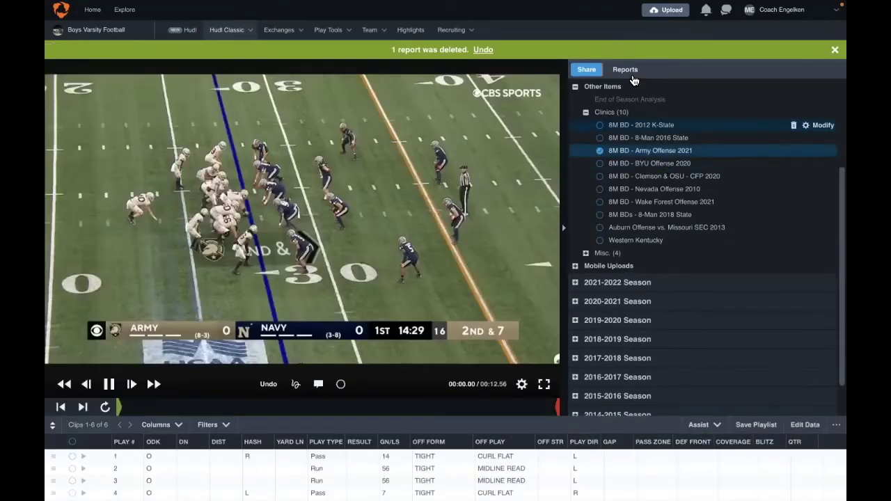
- Generate the custom report OFF PLAY by ODK and PLAY TYPE for the Army Offense playlist and open it
{"action": "left_click", "coordinate": [630, 70]}
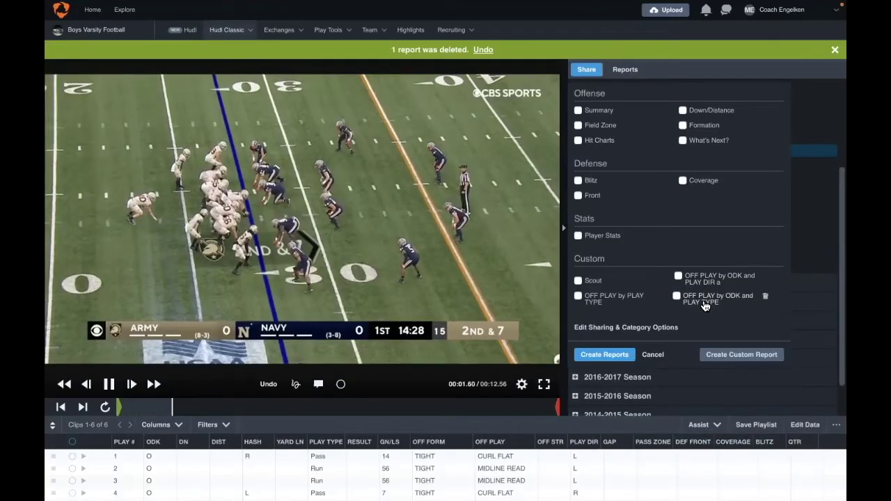
{"action": "left_click", "coordinate": [623, 357]}
{"action": "left_click", "coordinate": [678, 255]}
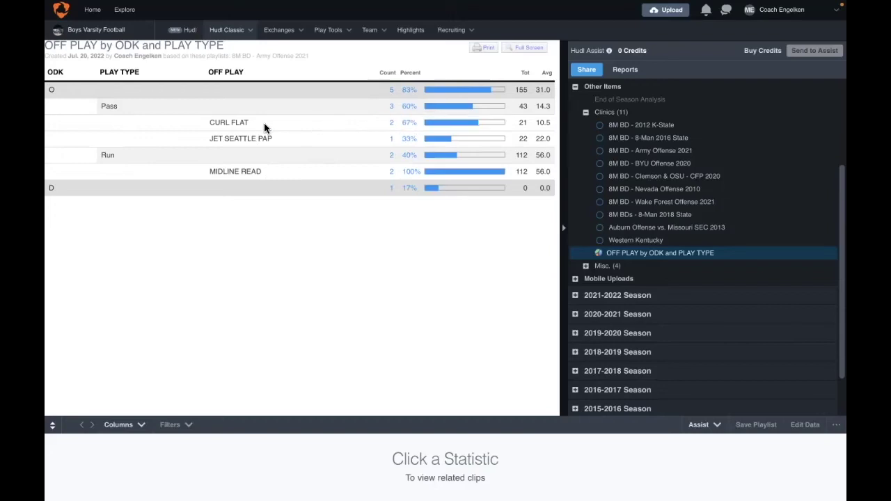
- Open play 4 from the report's CURL FLAT clips, draw four receiver routes on a paused frame, and resume playback
{"action": "left_click", "coordinate": [416, 125]}
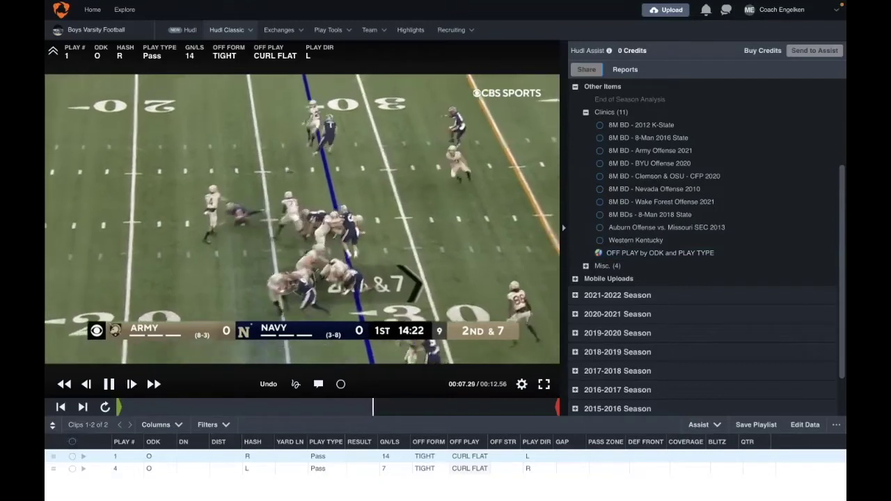
{"action": "left_click", "coordinate": [318, 468]}
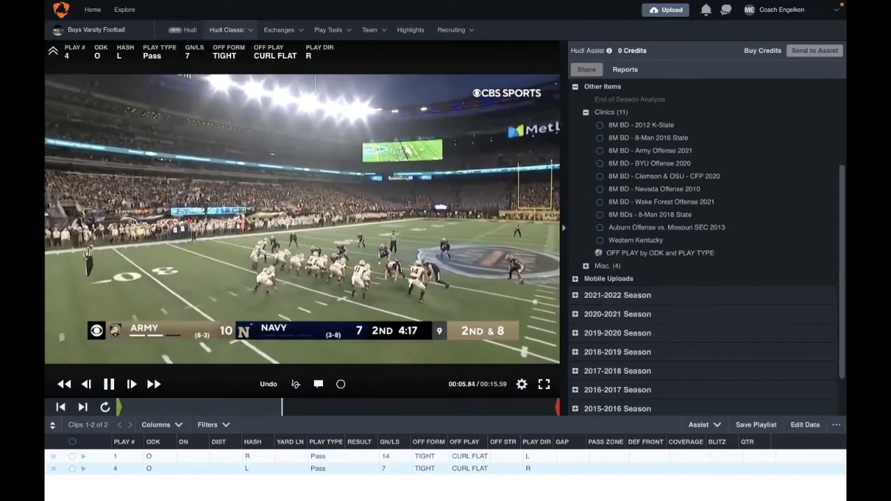
{"action": "left_click", "coordinate": [295, 384]}
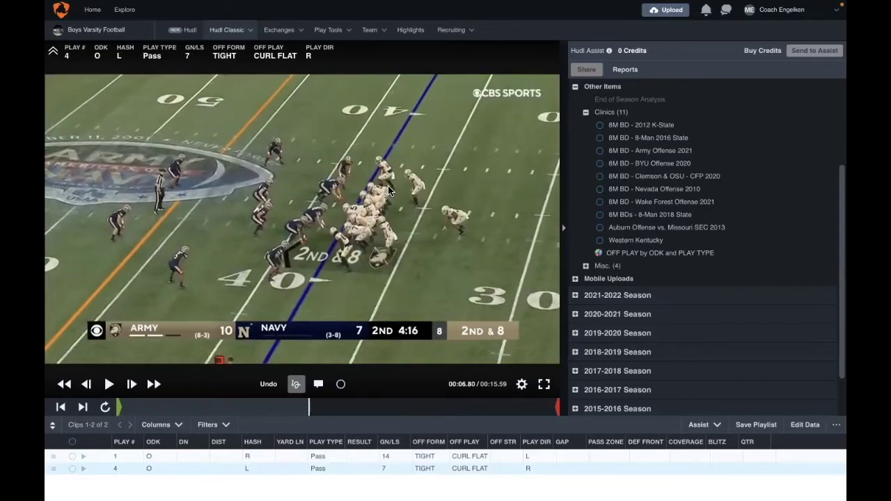
{"action": "left_click_drag", "start_coordinate": [398, 96], "coordinate": [401, 87]}
{"action": "mouse_move", "coordinate": [387, 170]}
{"action": "left_mouse_down"}
{"action": "mouse_move", "coordinate": [240, 170]}
{"action": "mouse_move", "coordinate": [256, 190]}
{"action": "left_mouse_up"}
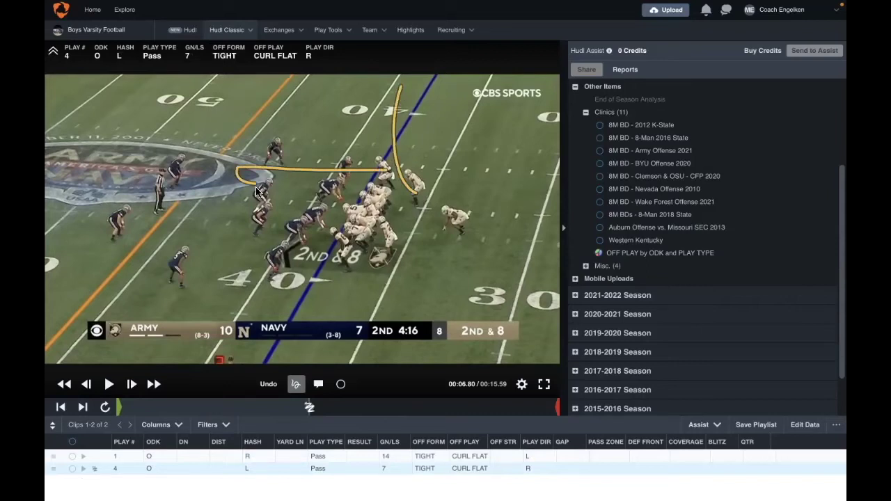
{"action": "mouse_move", "coordinate": [347, 250]}
{"action": "left_mouse_down"}
{"action": "mouse_move", "coordinate": [197, 235]}
{"action": "mouse_move", "coordinate": [222, 226]}
{"action": "left_mouse_up"}
{"action": "left_click_drag", "start_coordinate": [394, 246], "coordinate": [207, 364]}
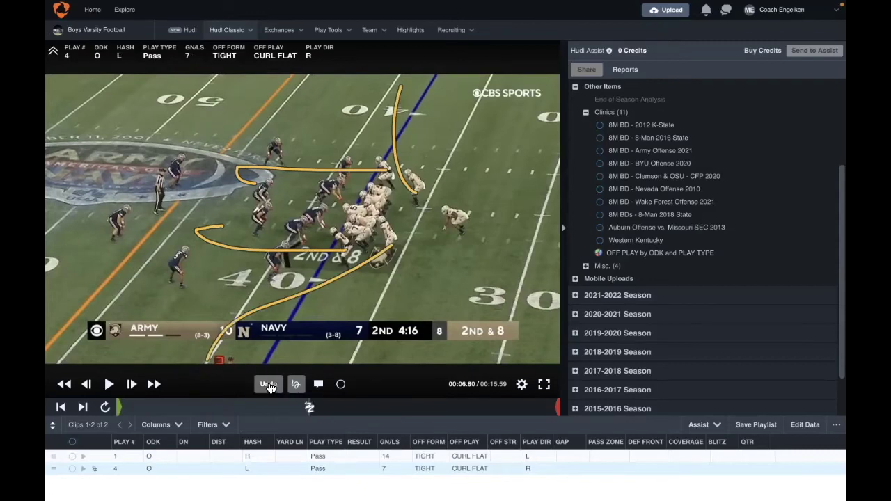
{"action": "key", "text": "space"}
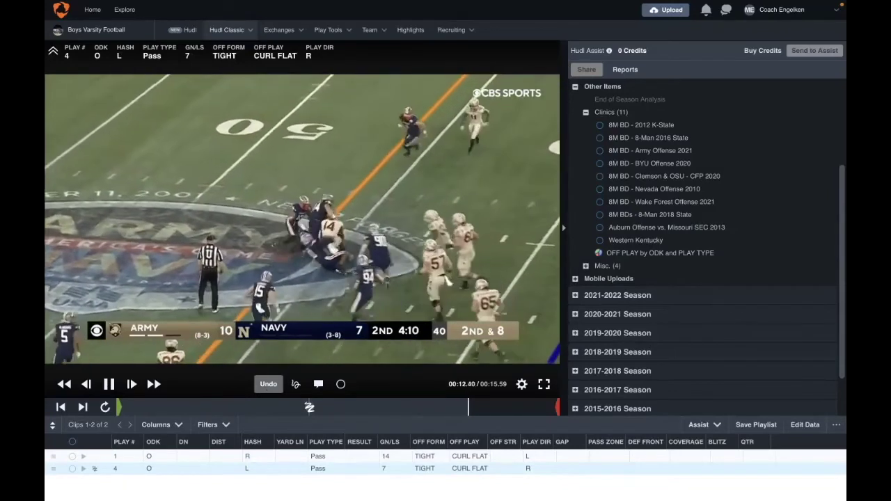
- Delete the OFF PLAY by ODK and PLAY TYPE report and reselect the 8M BD - Army Offense 2021 playlist
{"action": "left_click", "coordinate": [717, 254]}
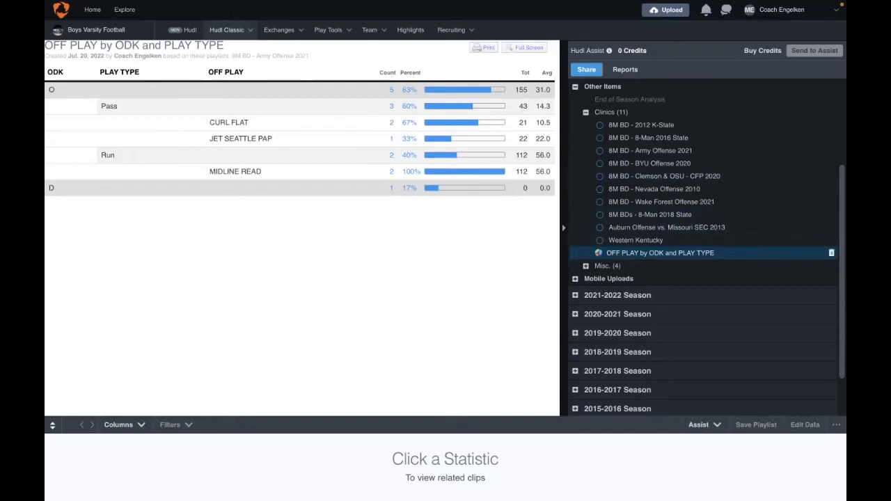
{"action": "left_click", "coordinate": [831, 253]}
{"action": "left_click", "coordinate": [599, 160]}
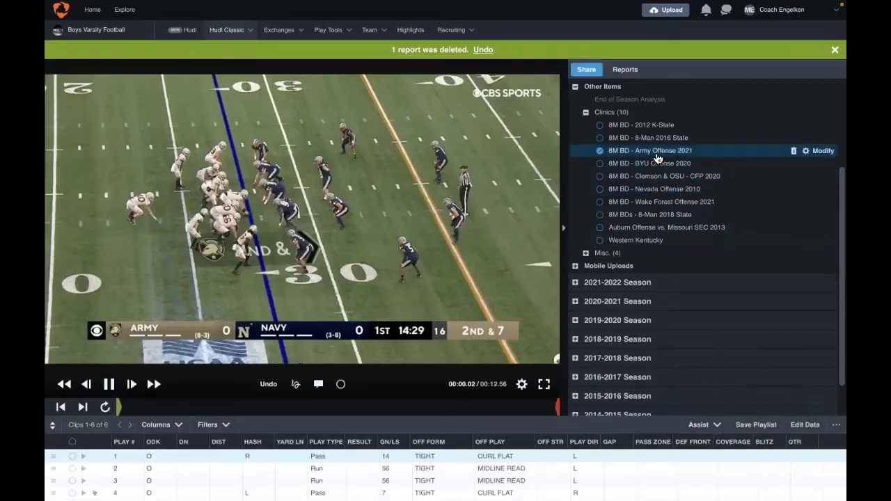
- Generate the custom report OFF PLAY by PLAY TYPE for the playlist and open its CURL FLAT clips
{"action": "left_click", "coordinate": [625, 69]}
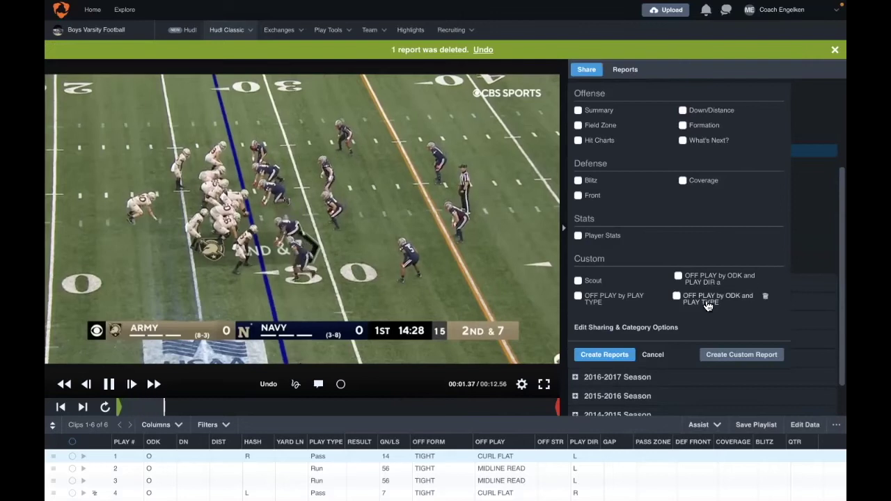
{"action": "left_click", "coordinate": [579, 296]}
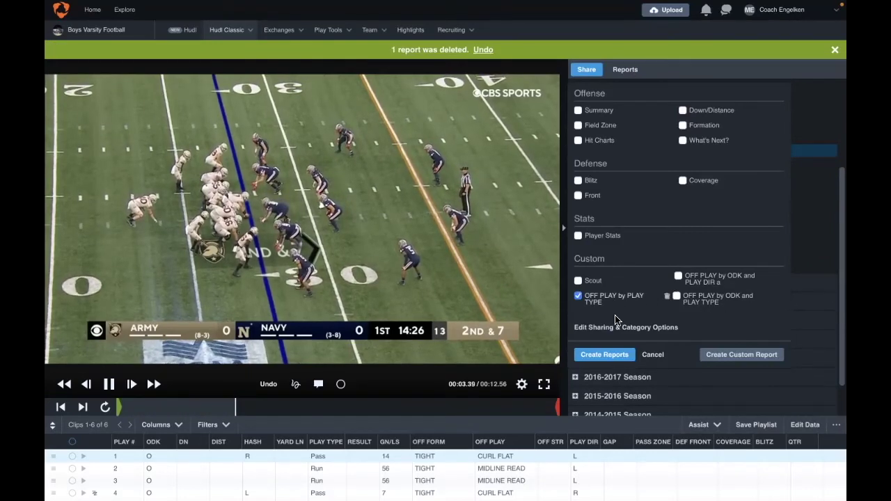
{"action": "left_click", "coordinate": [604, 355]}
{"action": "left_click", "coordinate": [644, 252]}
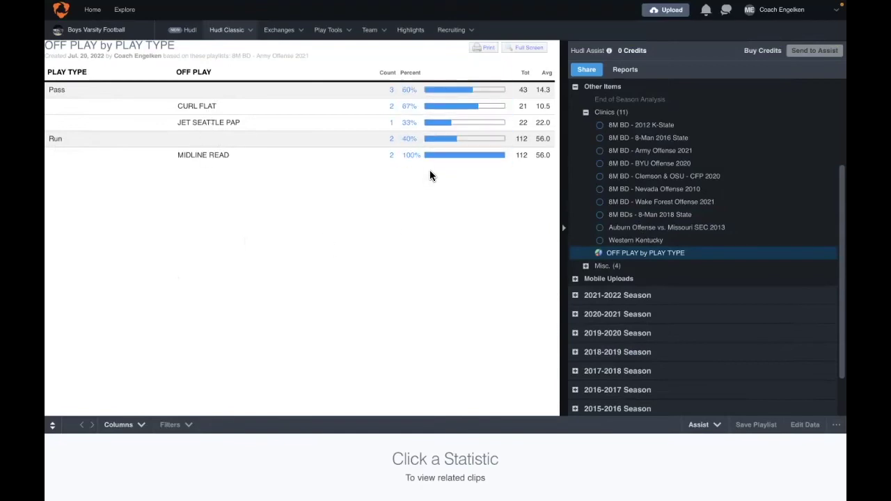
{"action": "left_click", "coordinate": [439, 109]}
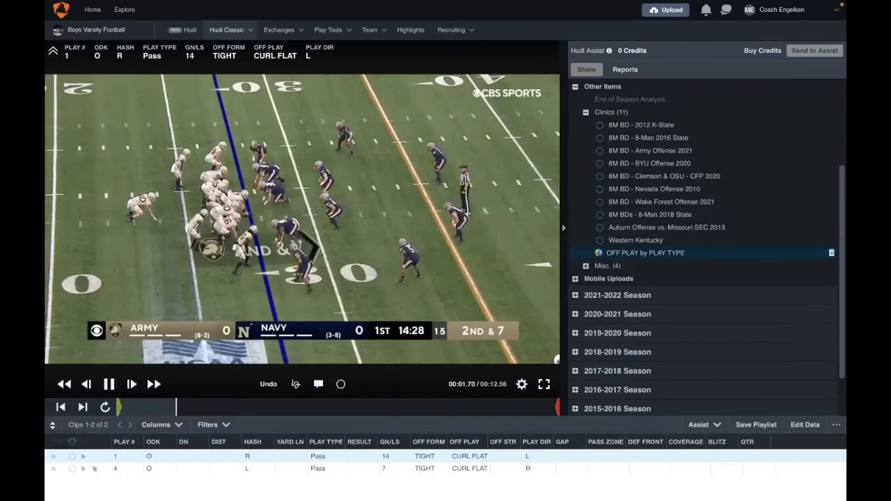
- Delete the OFF PLAY by PLAY TYPE report, then reopen the 8M BD - Army Offense 2021 playlist and pause its clip
{"action": "left_click", "coordinate": [831, 253]}
{"action": "left_click", "coordinate": [678, 156]}
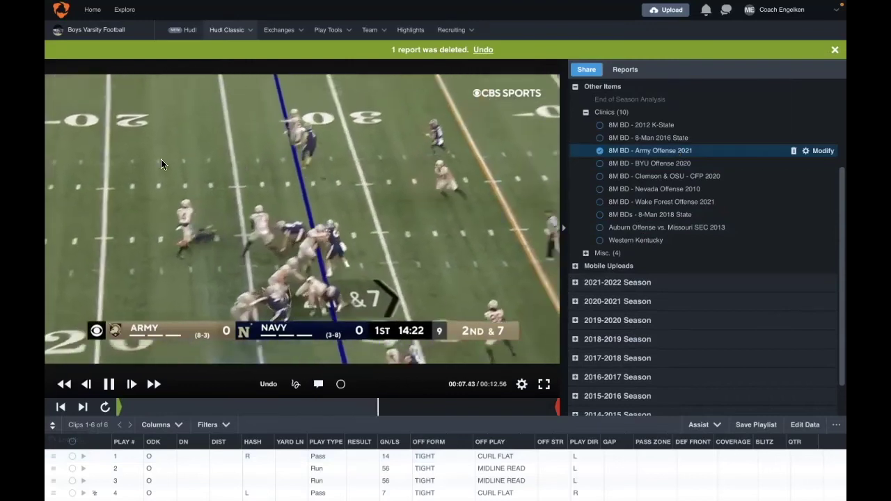
{"action": "left_click", "coordinate": [296, 383]}
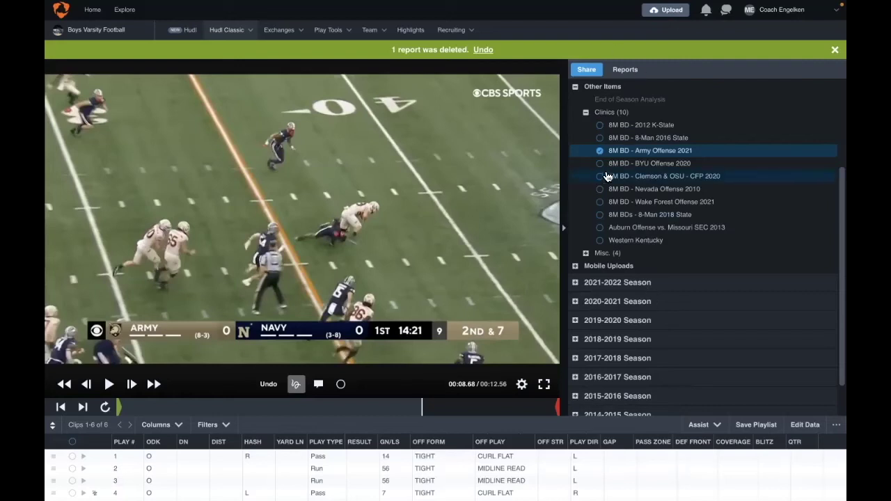
- Generate the OFF PLAY by PLAY TYPE report again for the Army Offense 2021 playlist
{"action": "left_click", "coordinate": [622, 78]}
{"action": "left_click", "coordinate": [625, 302]}
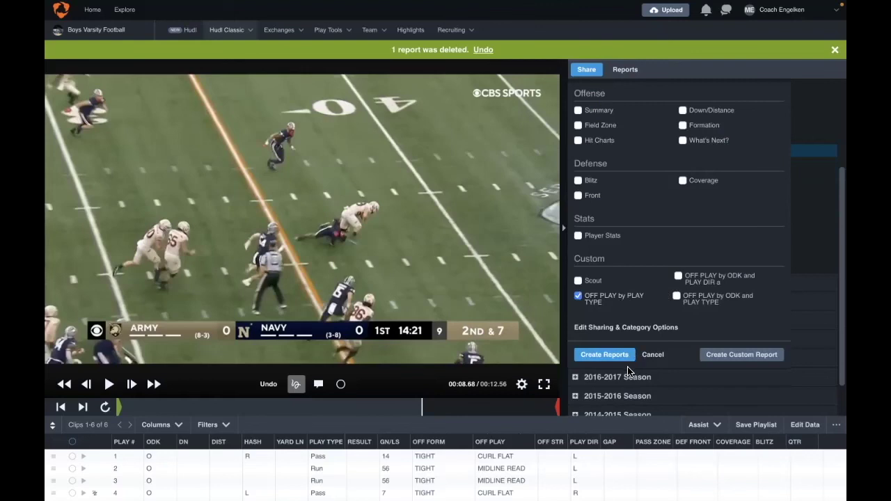
{"action": "left_click", "coordinate": [622, 359]}
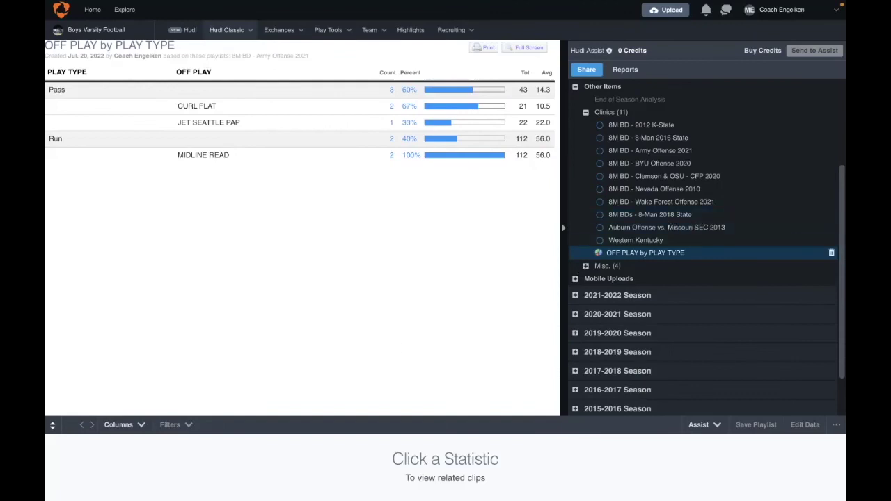
- Delete the regenerated OFF PLAY by PLAY TYPE report and return to the 8M BD - Army Offense 2021 playlist
{"action": "left_click", "coordinate": [831, 253]}
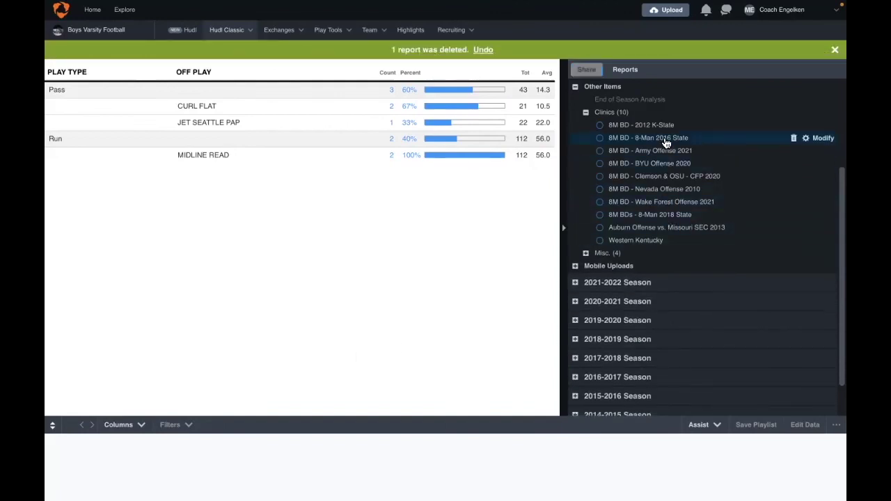
{"action": "left_click", "coordinate": [663, 152]}
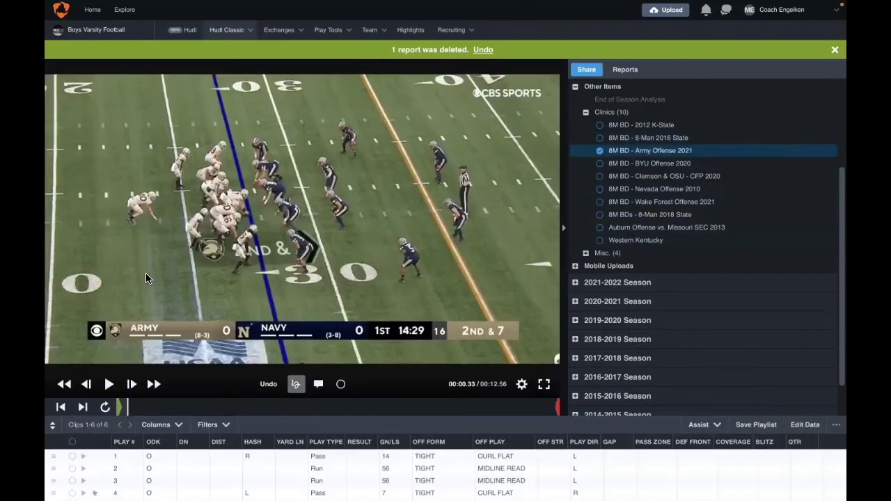